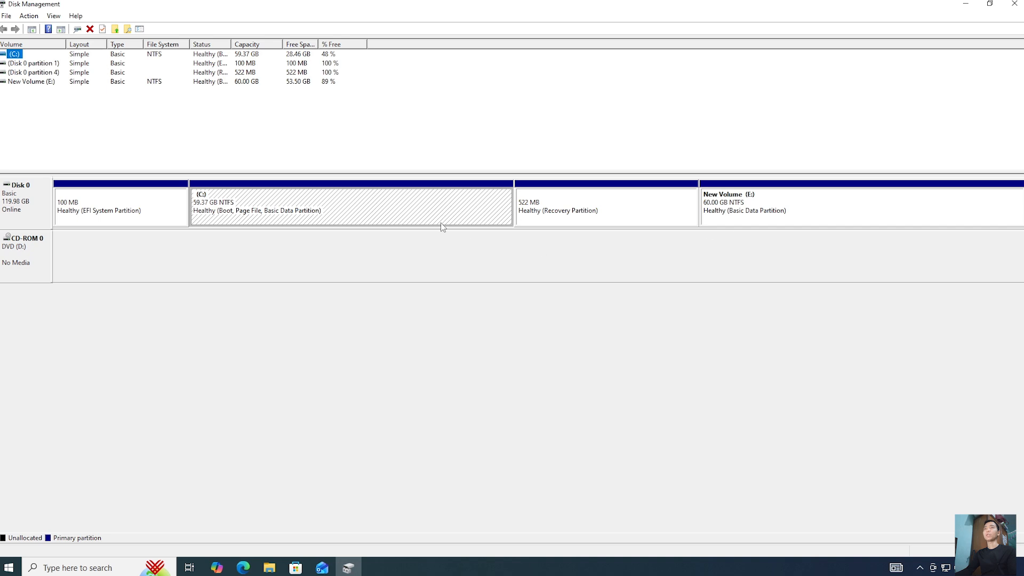
# - Open Command Prompt with administrator rights and allow it to make changes to the device
pyautogui.click(551, 251)
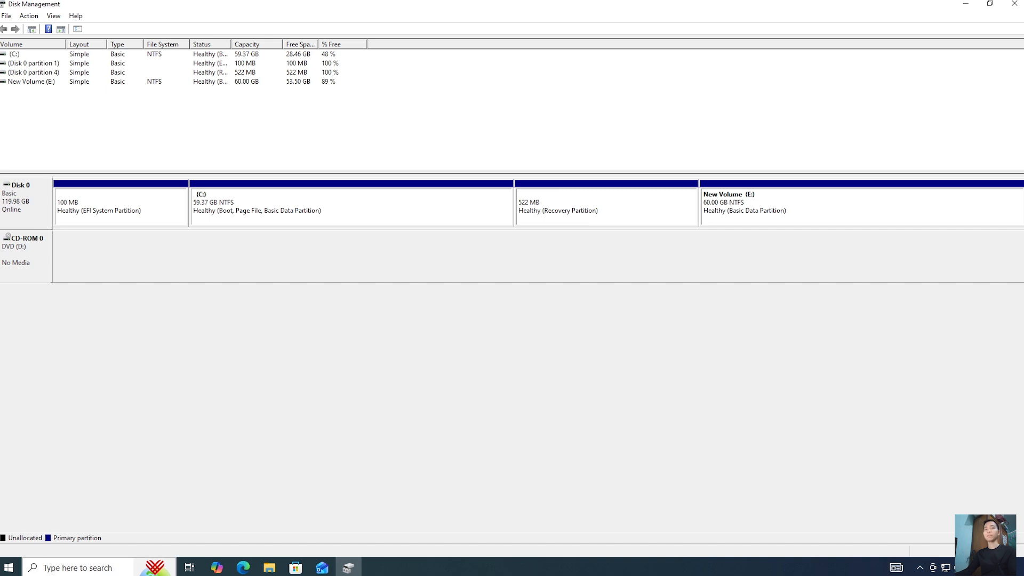
pyautogui.click(78, 567)
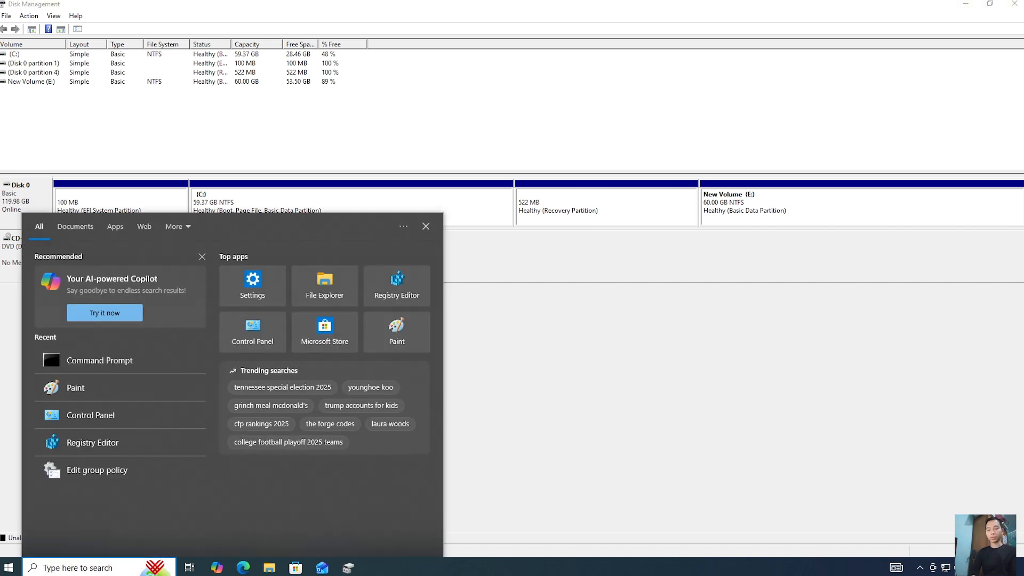
pyautogui.write('cmd')
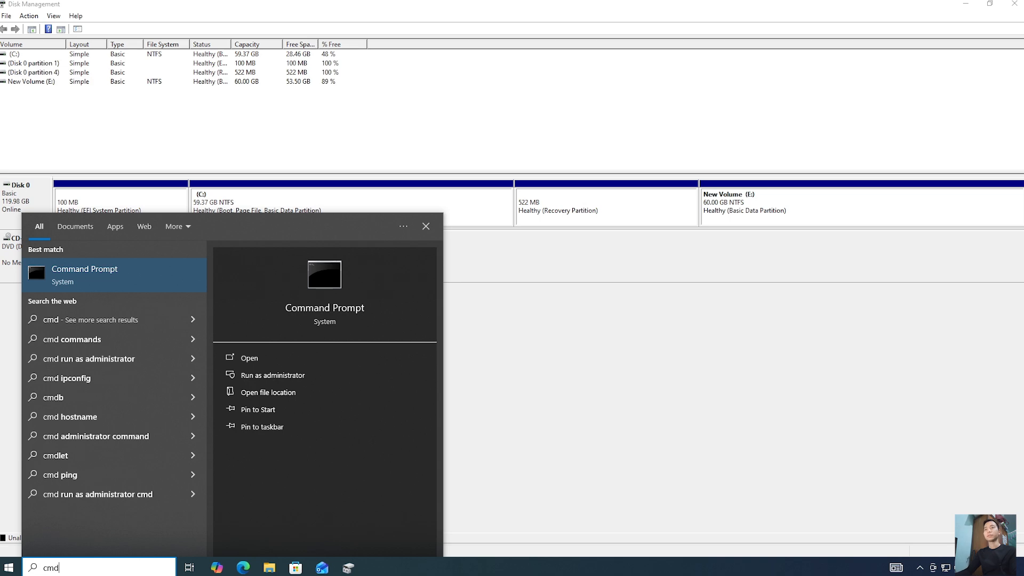
pyautogui.click(289, 377)
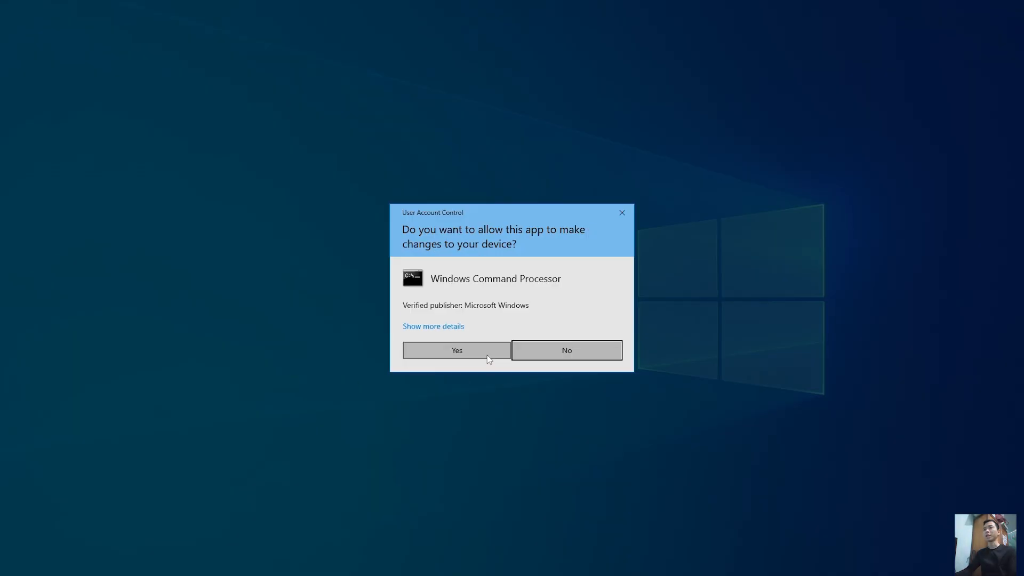
pyautogui.click(488, 356)
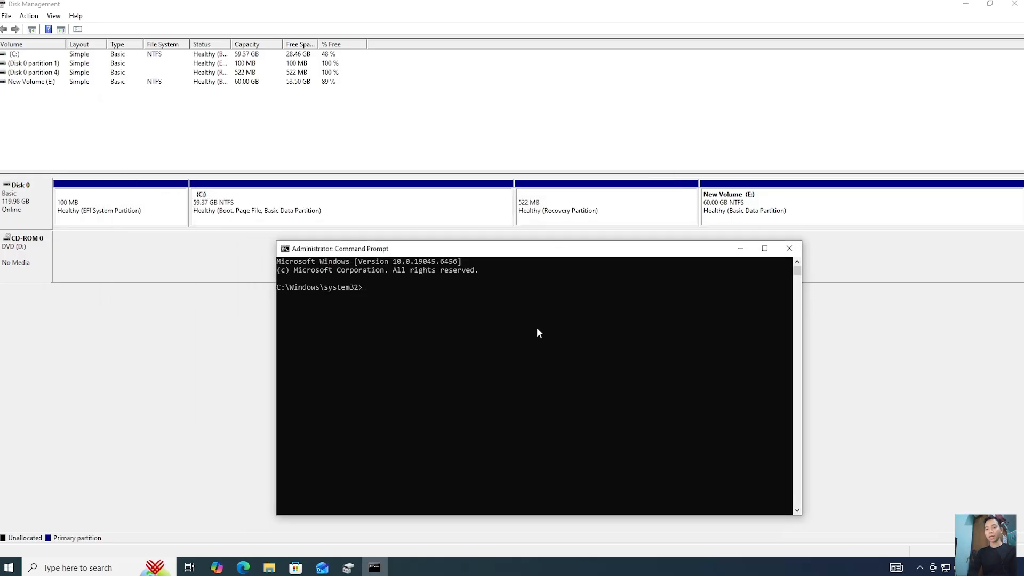
# - Start the diskpart utility and list the computer's disks with "list disk"
pyautogui.write('diskpart')
pyautogui.press('Return')
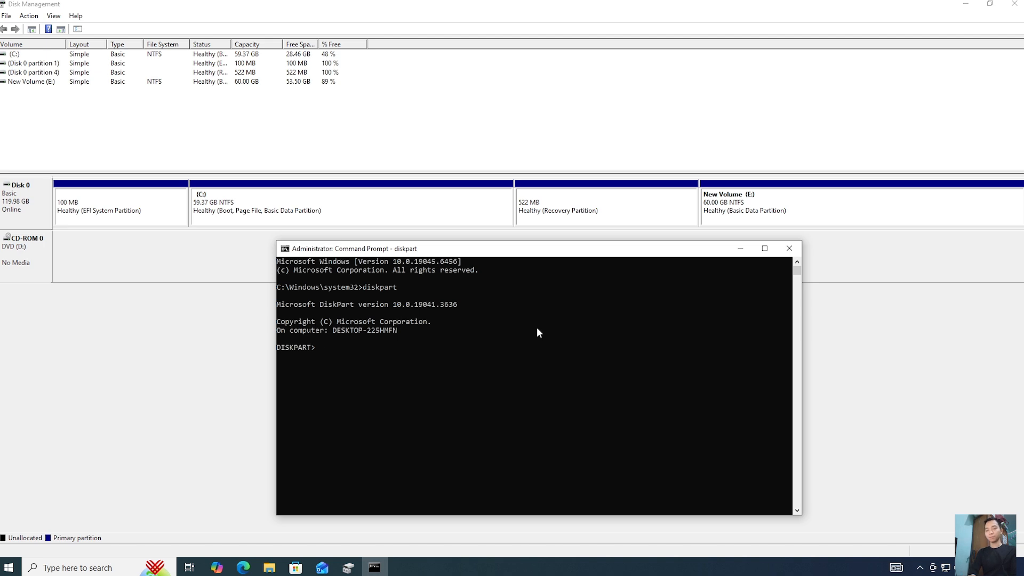
pyautogui.write('list disk')
pyautogui.press('Return')
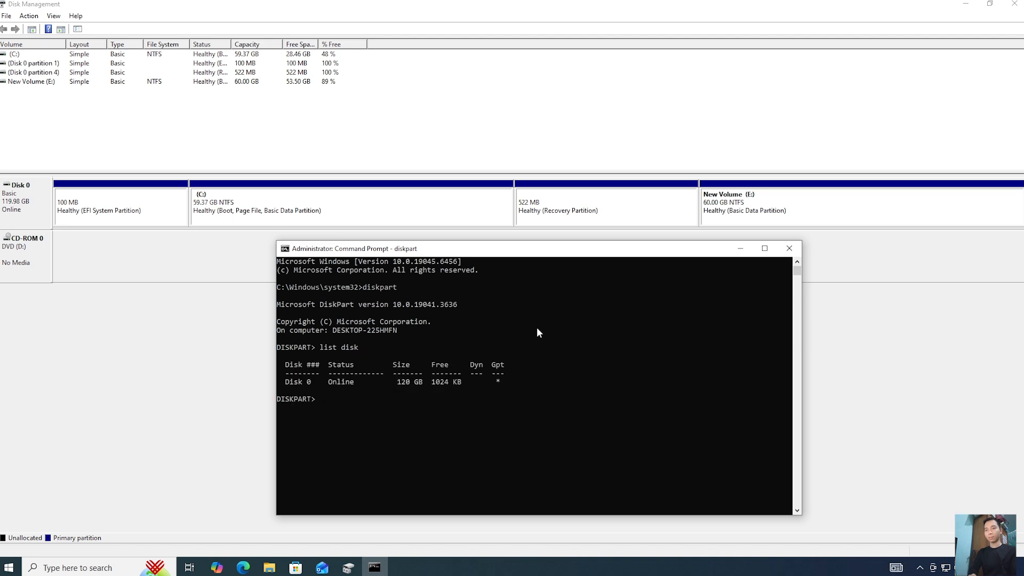
# - Select disk 0 in DiskPart and list its partitions
pyautogui.write('select disk 0')
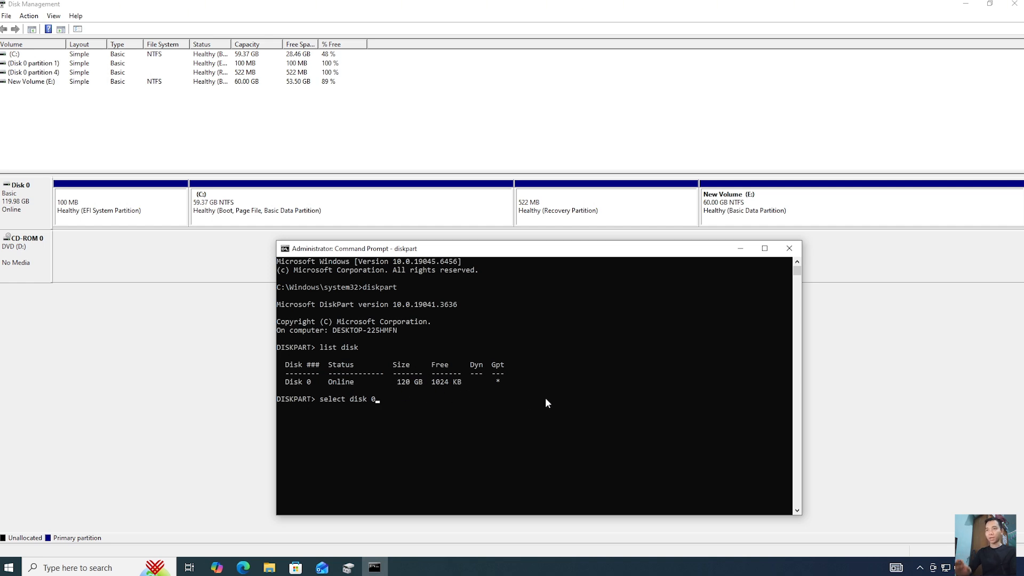
pyautogui.press('Return')
pyautogui.write('l')
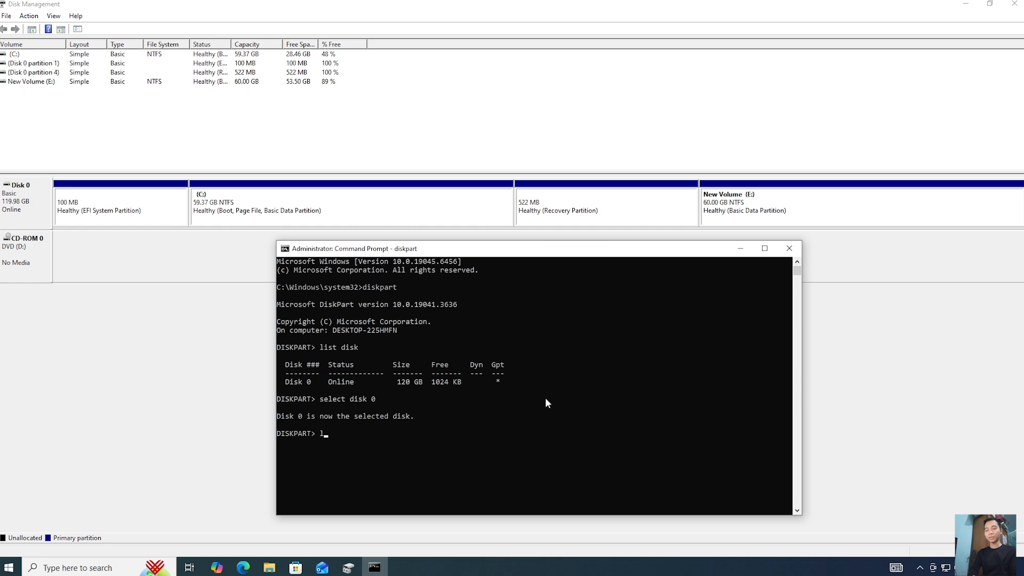
pyautogui.write('ist partition')
pyautogui.press('Return')
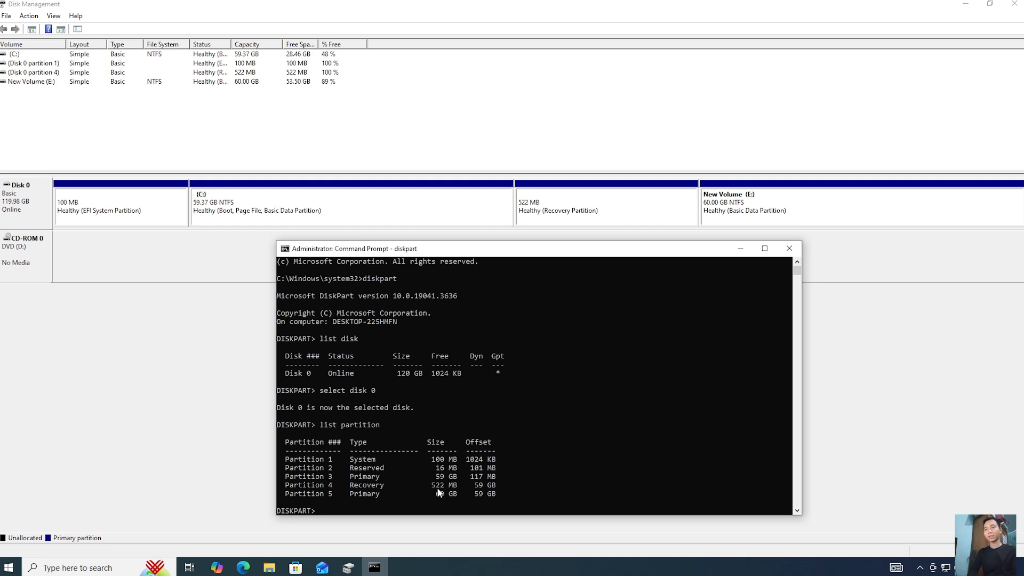
# - Delete recovery partition 4 in DiskPart with "delete partition override" and close Command Prompt
pyautogui.write('select partition')
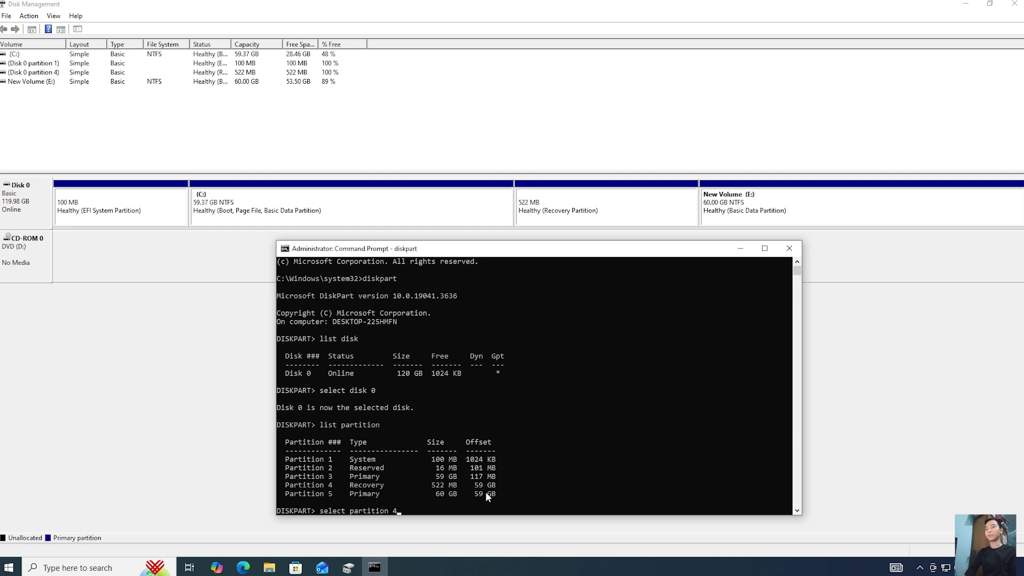
pyautogui.write('4')
pyautogui.press('Return')
pyautogui.moveTo(567, 248); pyautogui.dragTo(624, 217)
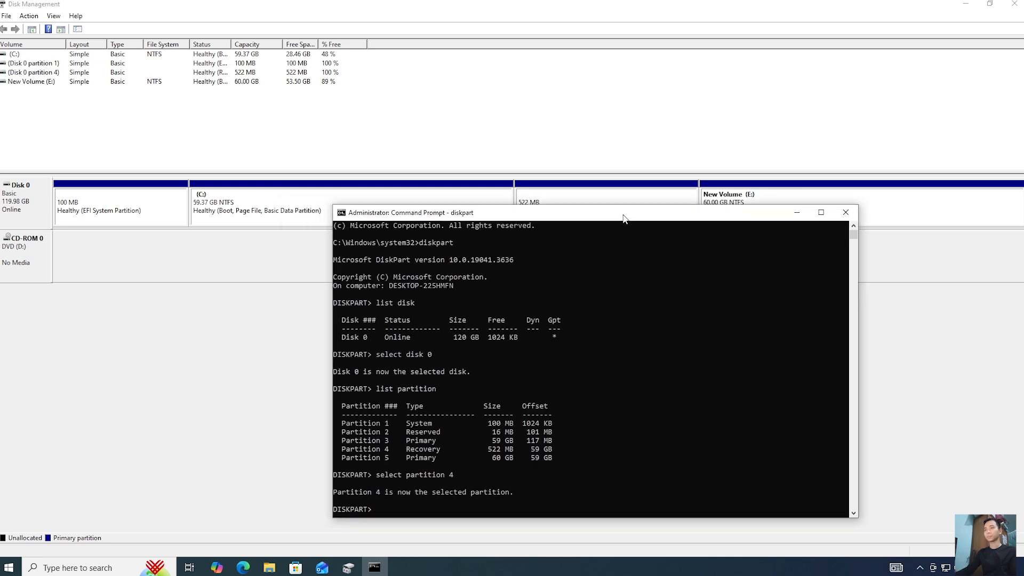
pyautogui.scroll(-2, 581, 388)
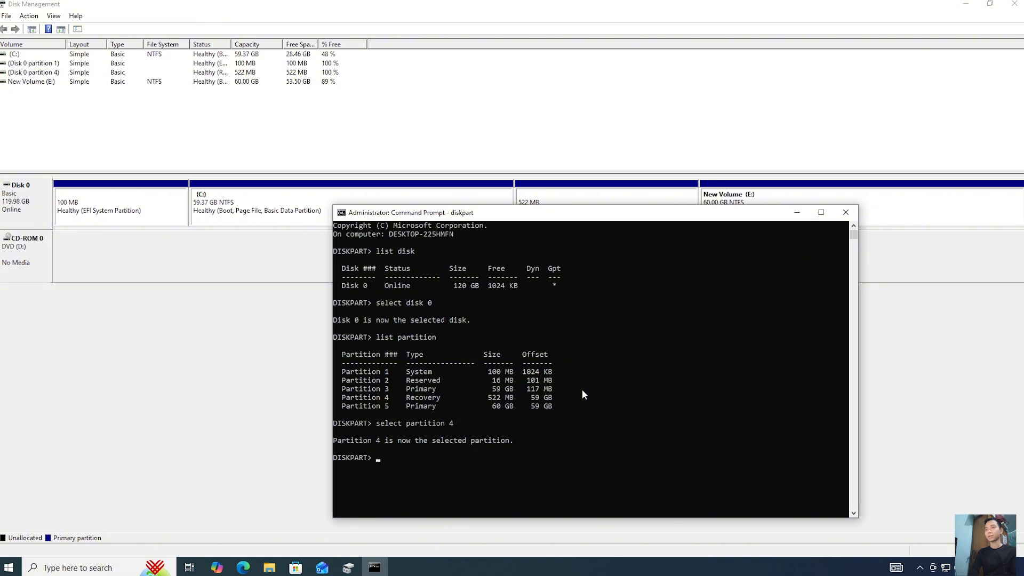
pyautogui.write('delete partition override')
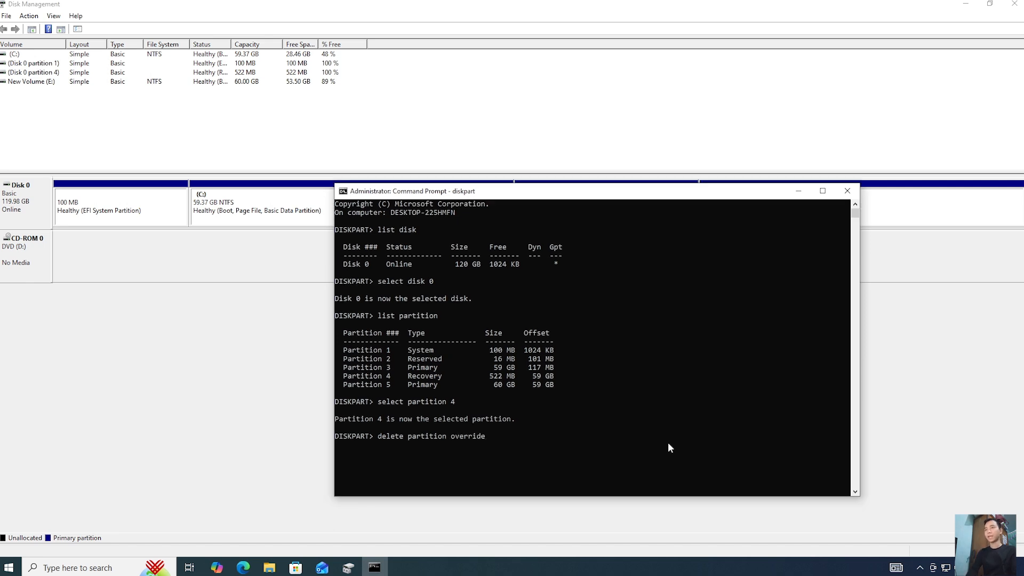
pyautogui.press('Return')
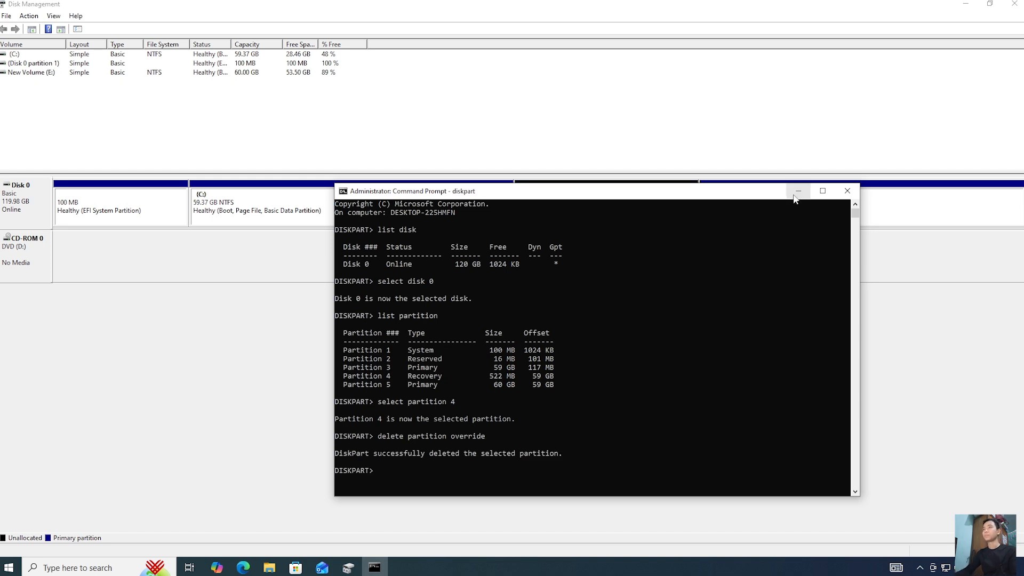
pyautogui.moveTo(794, 194); pyautogui.dragTo(786, 306)
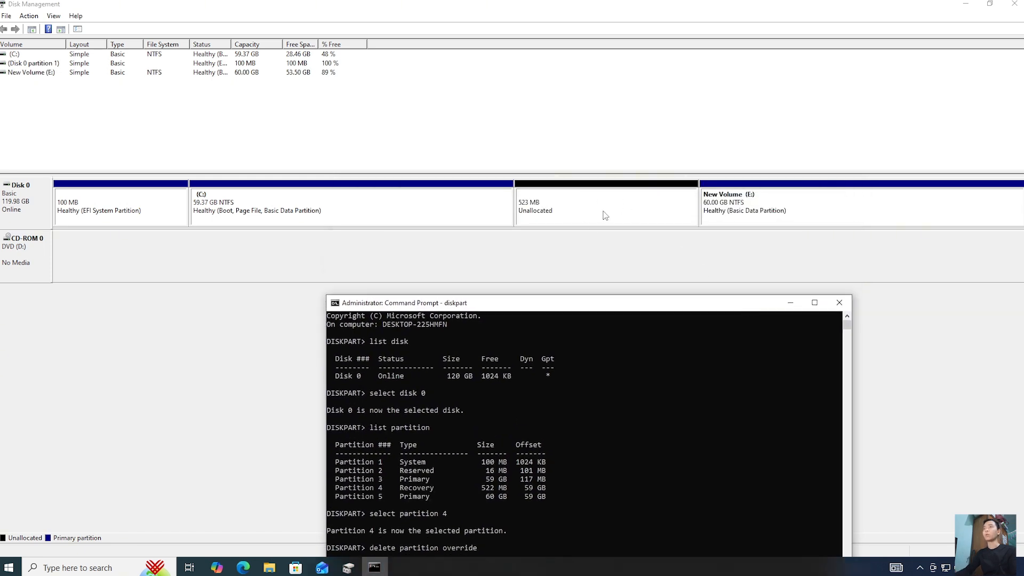
pyautogui.click(838, 302)
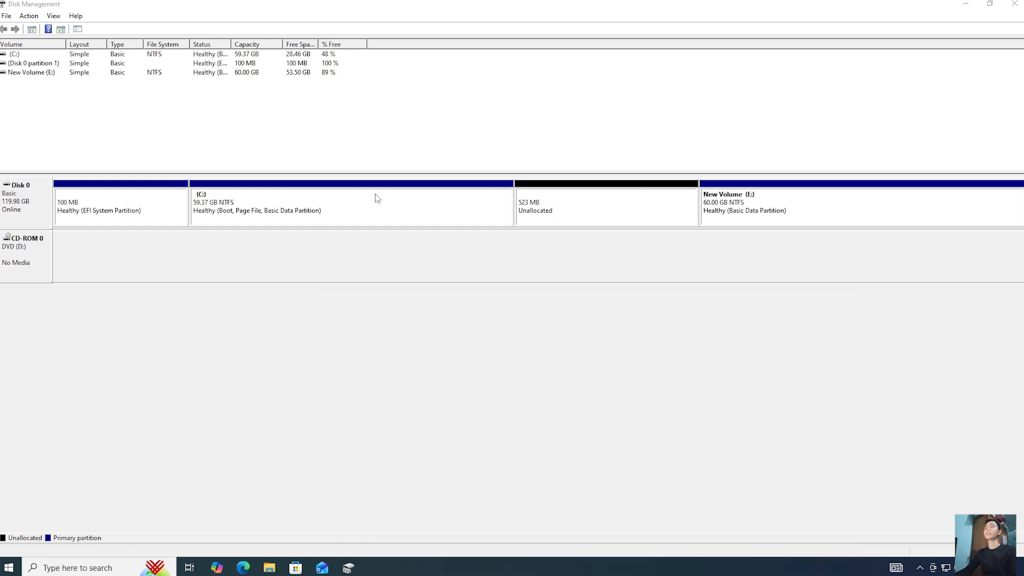
# - Extend the C: volume with the full 521 MB available on Disk 0, using the Extend Volume Wizard
pyautogui.click(577, 257)
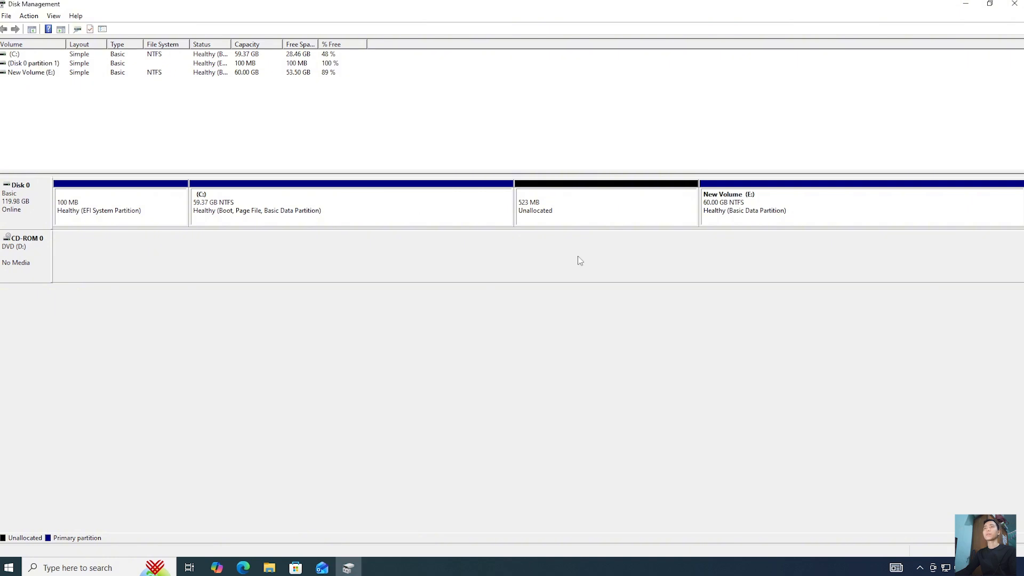
pyautogui.rightClick(345, 208)
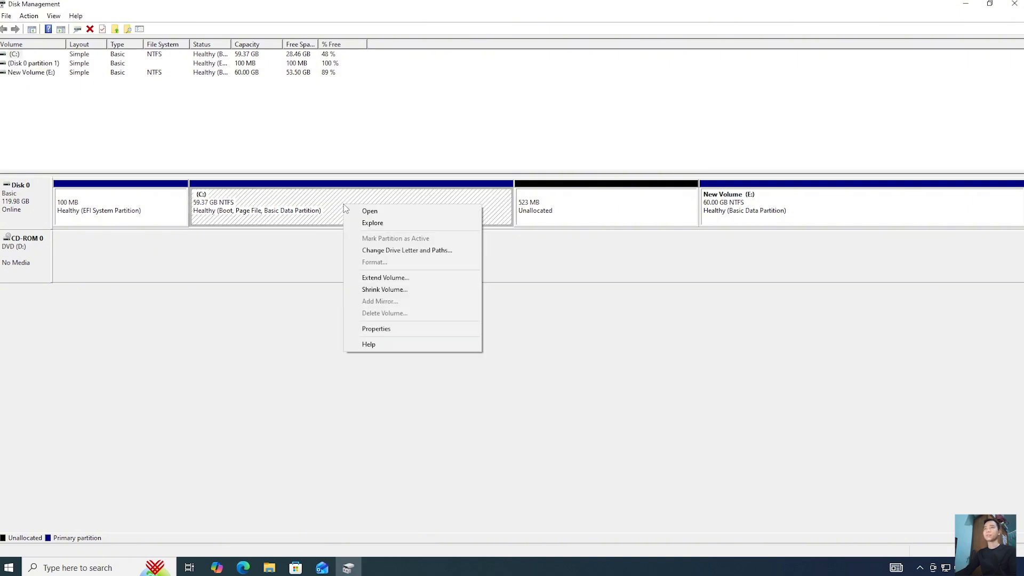
pyautogui.click(433, 278)
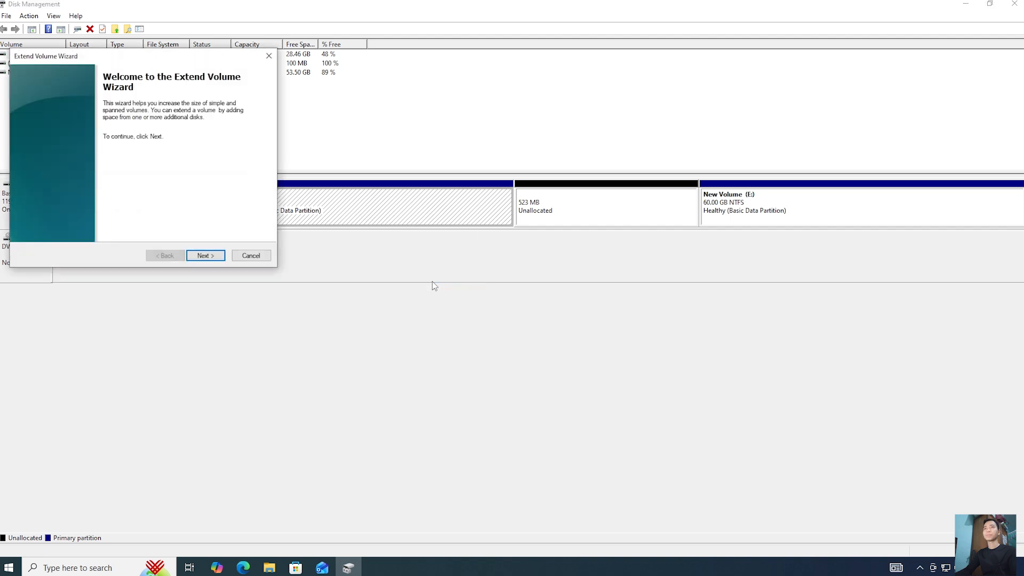
pyautogui.click(208, 257)
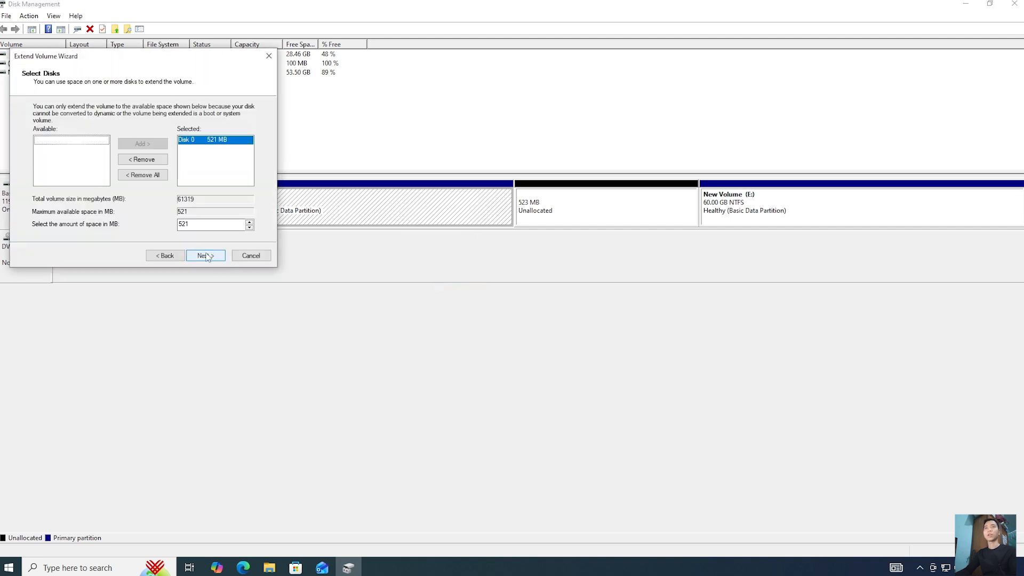
pyautogui.click(207, 257)
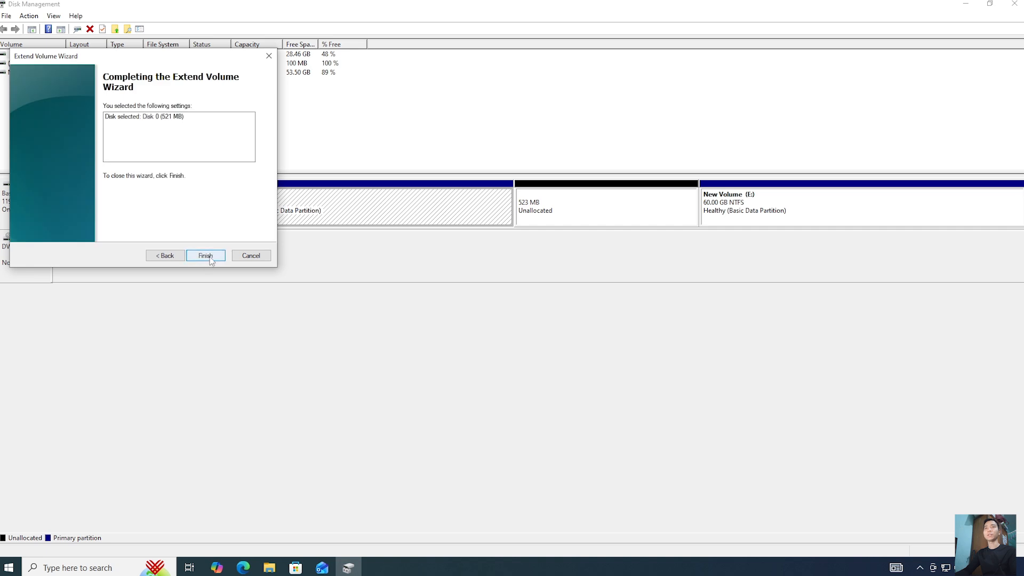
pyautogui.click(210, 258)
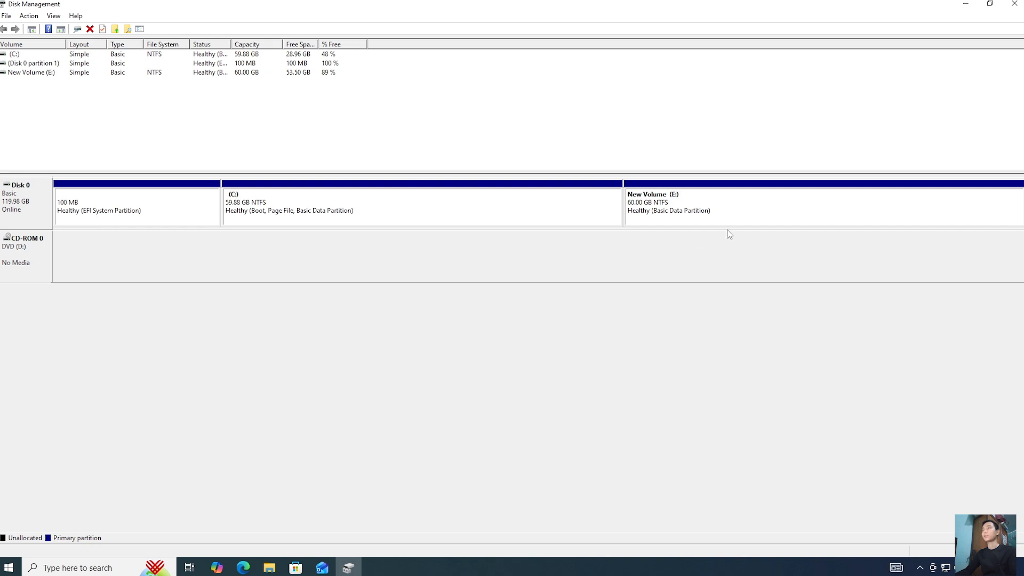
# - Shrink New Volume (E:) by 27000 MB
pyautogui.rightClick(759, 211)
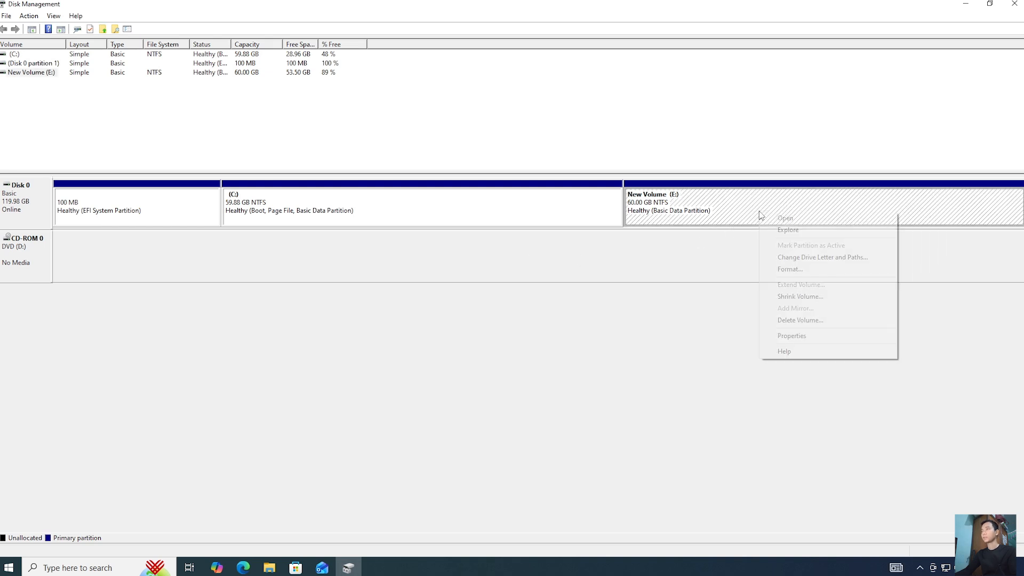
pyautogui.click(816, 299)
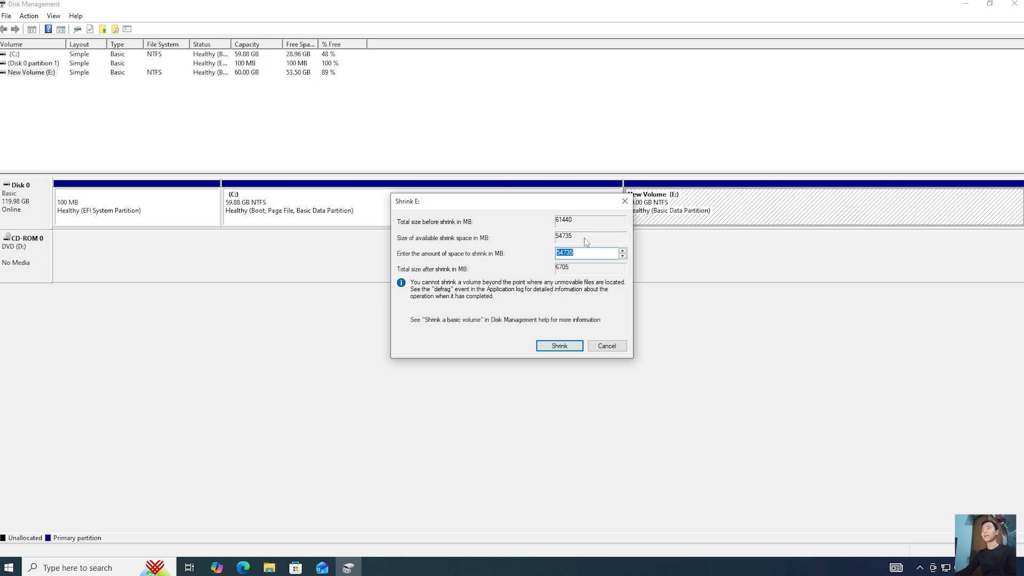
pyautogui.moveTo(576, 253); pyautogui.dragTo(520, 252)
pyautogui.write('27000')
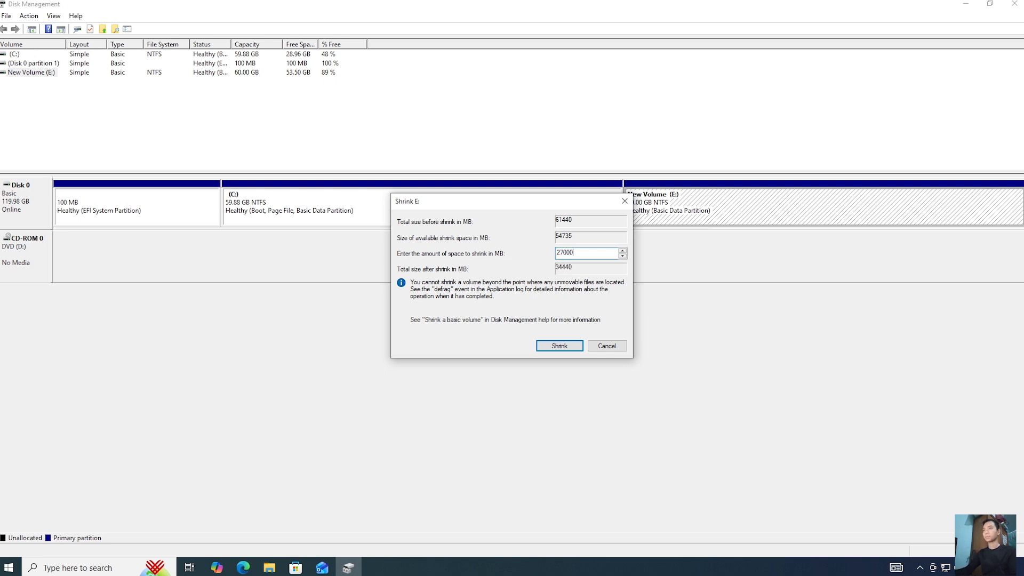
pyautogui.click(558, 345)
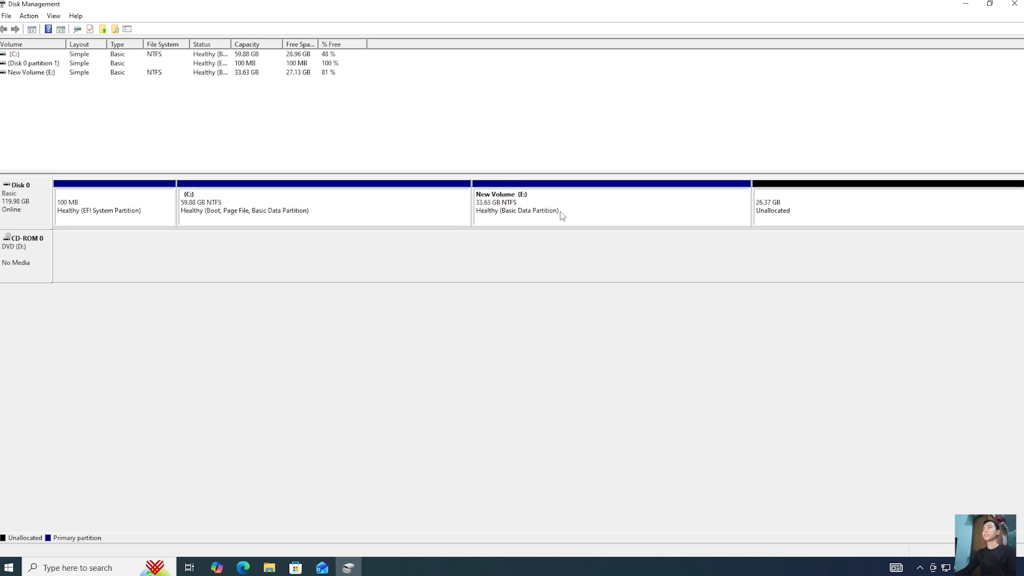
# - Create a 27000 MB simple volume in the unallocated space with drive letter F, quick-formatted as NTFS and labelled New Volume
pyautogui.rightClick(831, 212)
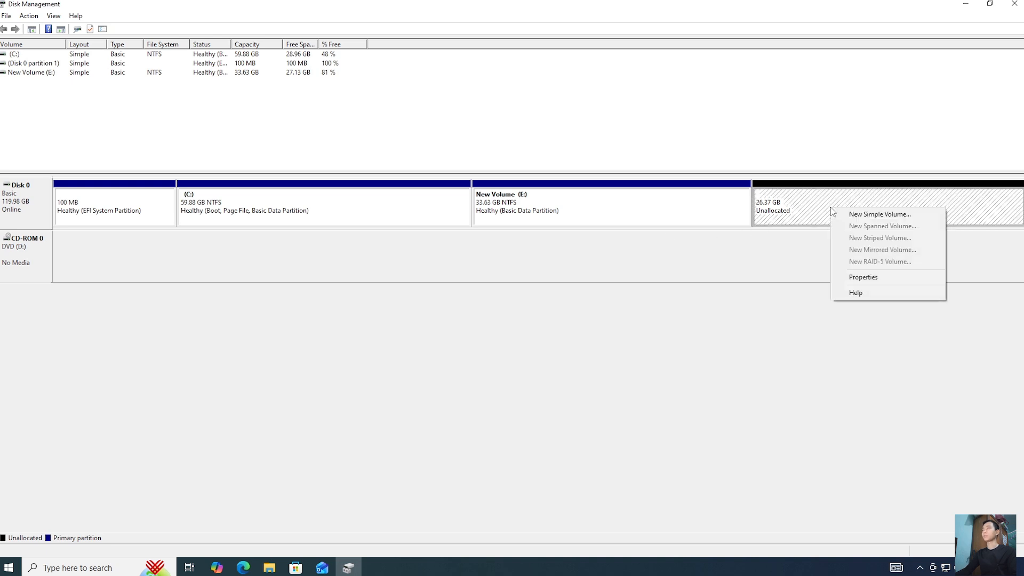
pyautogui.click(898, 214)
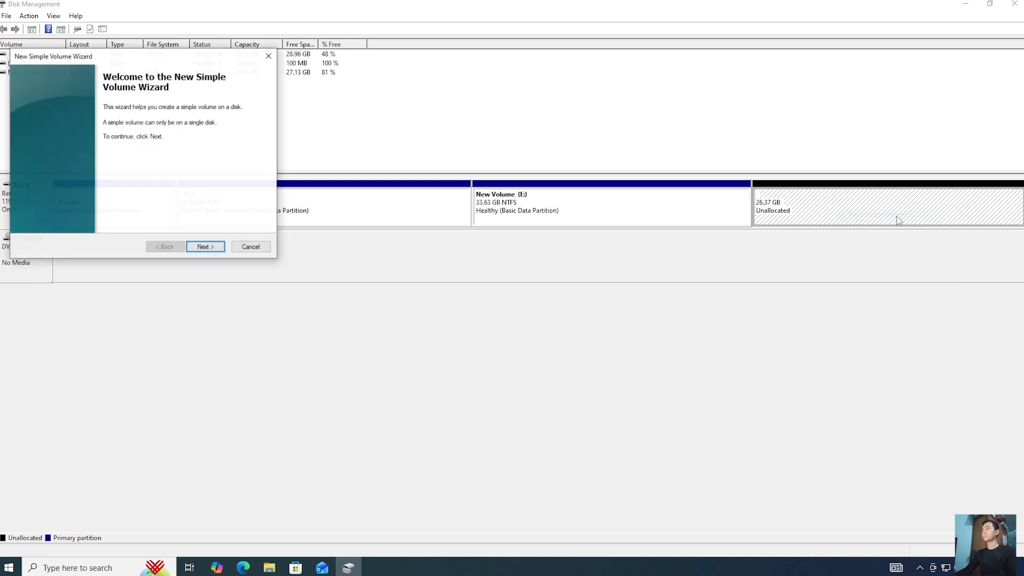
pyautogui.click(203, 248)
pyautogui.click(213, 248)
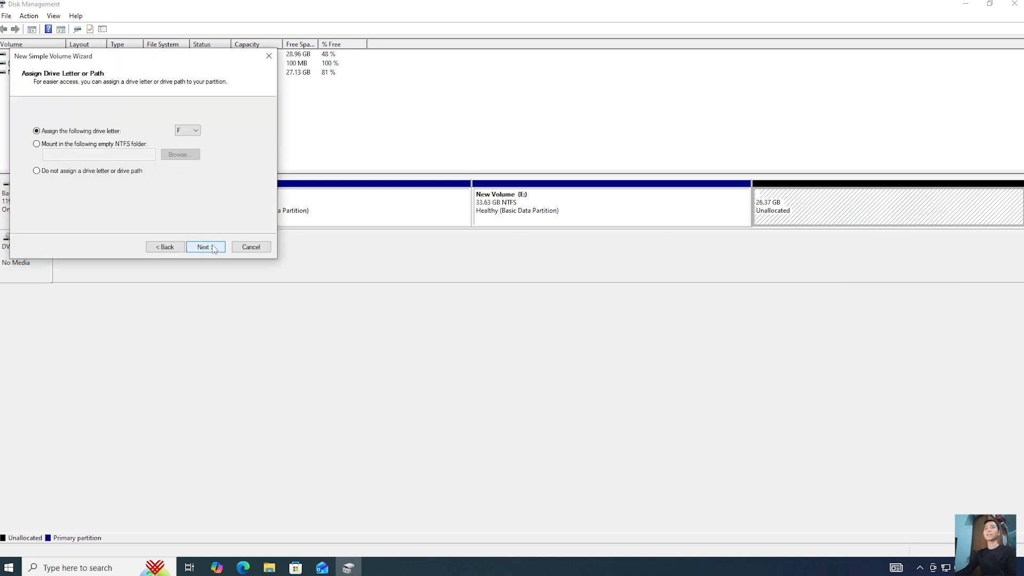
pyautogui.click(214, 248)
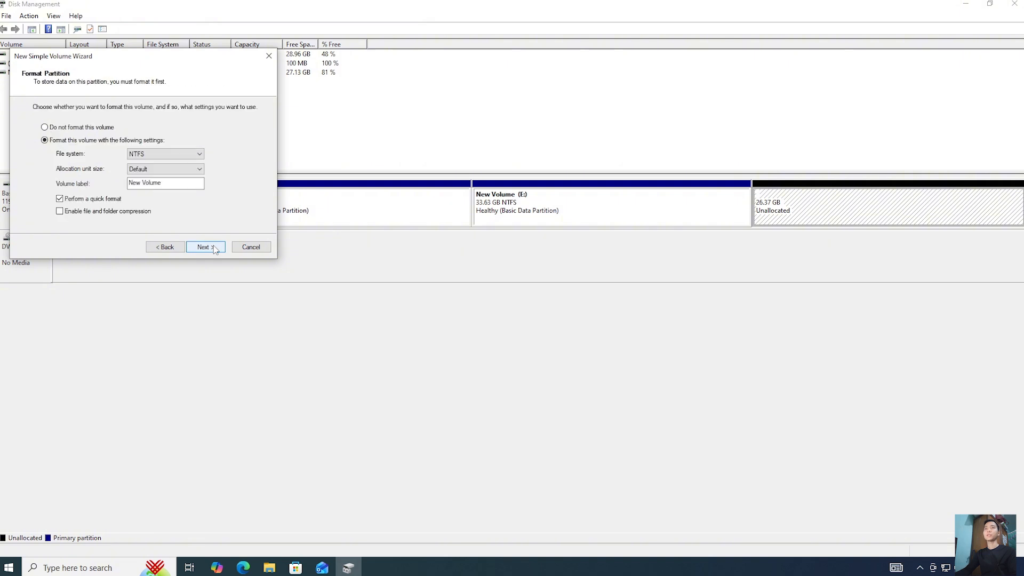
pyautogui.click(215, 247)
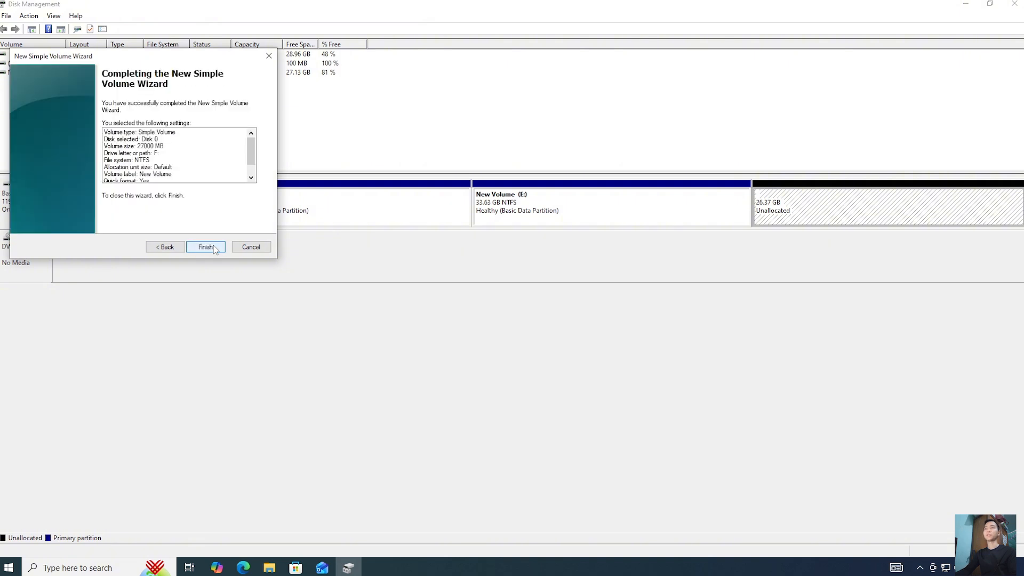
pyautogui.click(214, 248)
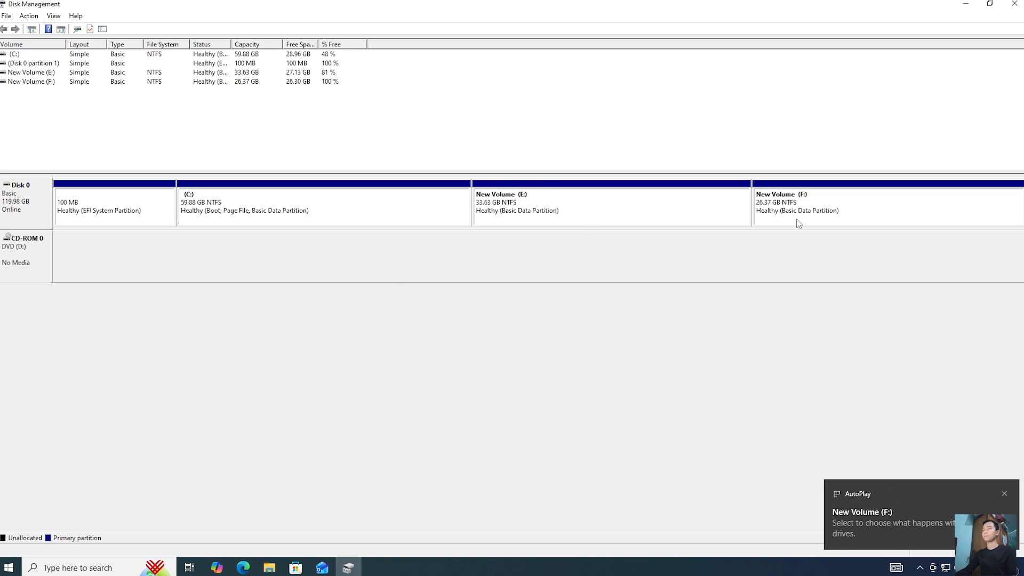
# - Switch to File Explorer and move all three Photos-1-001 zip files from New Volume (E:) to New Volume (F:)
pyautogui.press('super+e')
pyautogui.click(265, 401)
pyautogui.hotkey('ctrl', 'a')
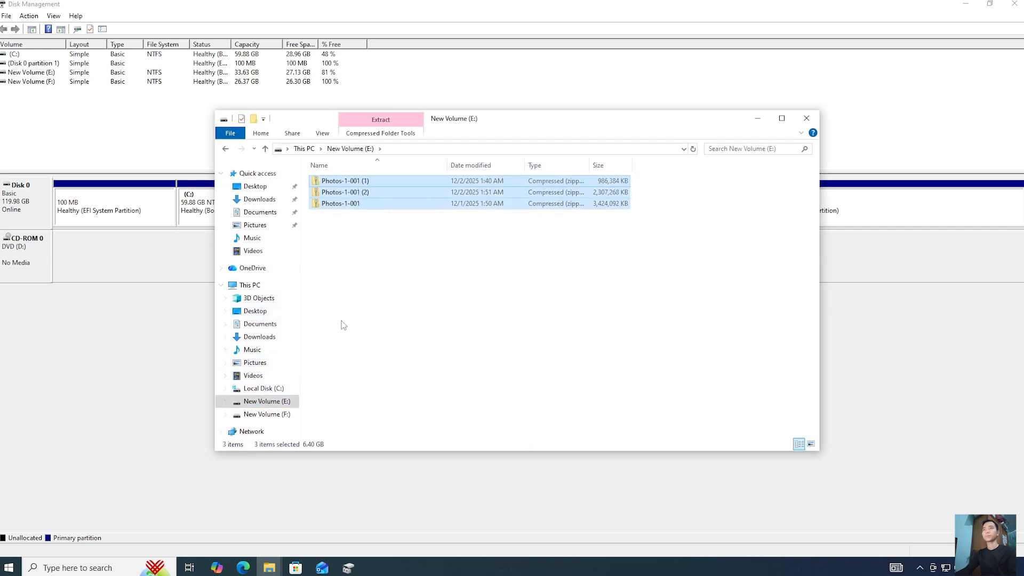
pyautogui.click(267, 414)
pyautogui.hotkey('ctrl', 'v')
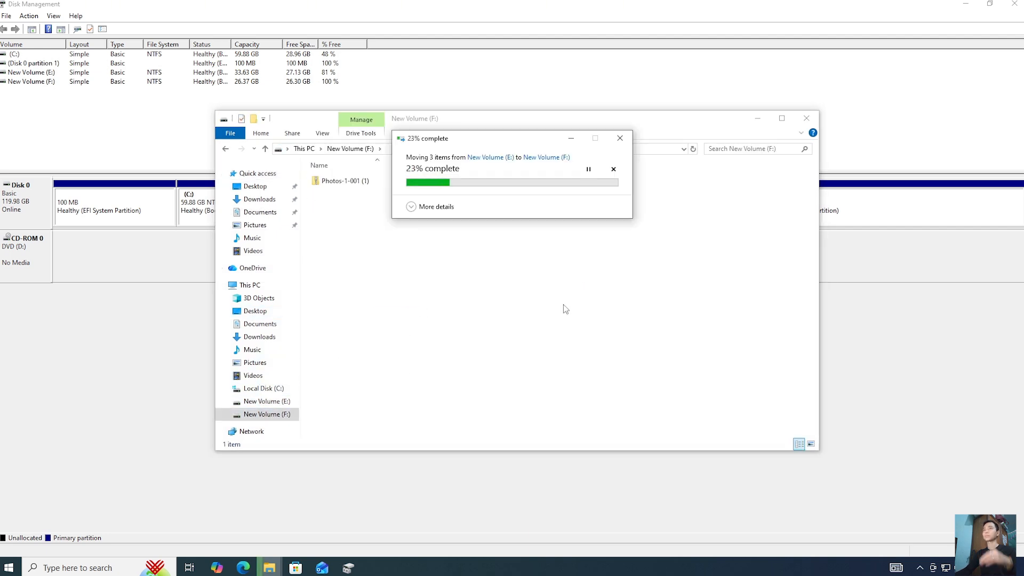
# - Close the File Explorer window and delete New Volume (E:) from Disk 0 in Disk Management
pyautogui.click(806, 118)
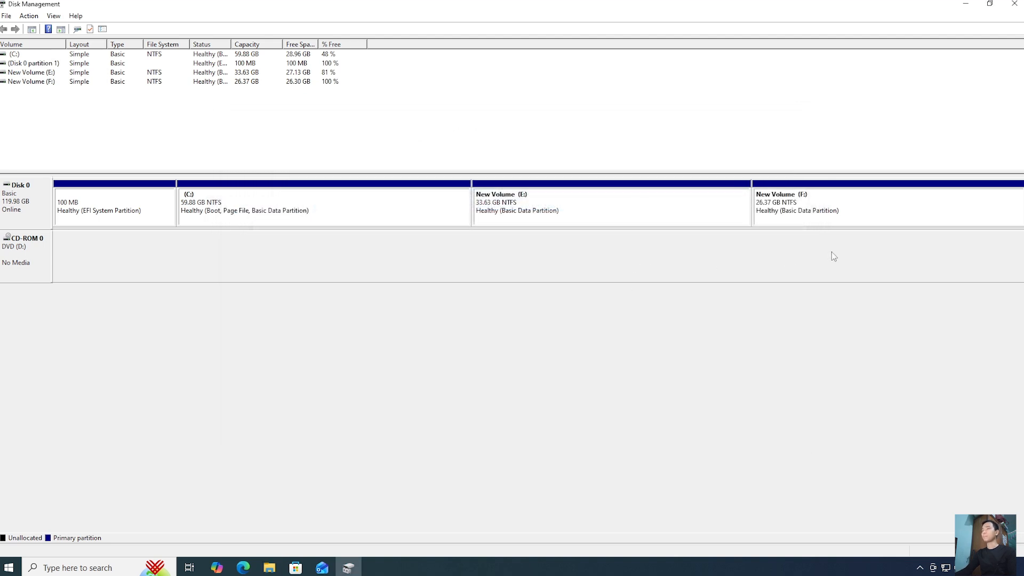
pyautogui.rightClick(578, 208)
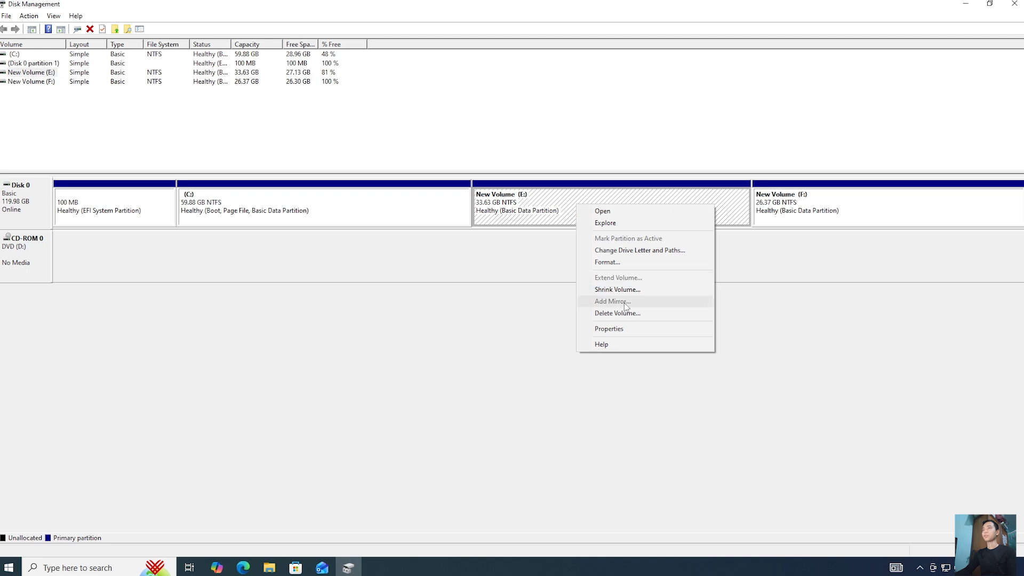
pyautogui.click(641, 315)
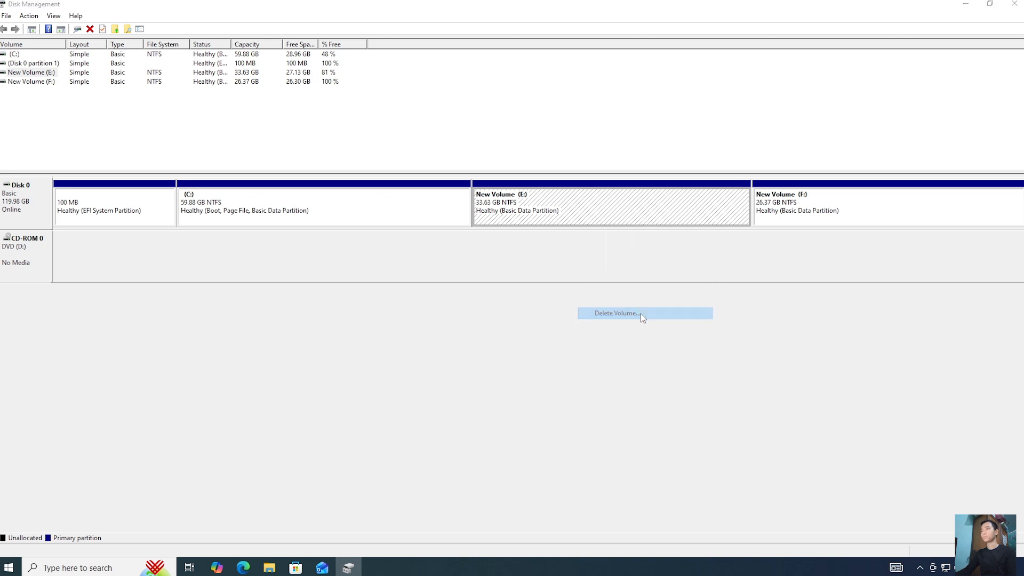
pyautogui.click(552, 322)
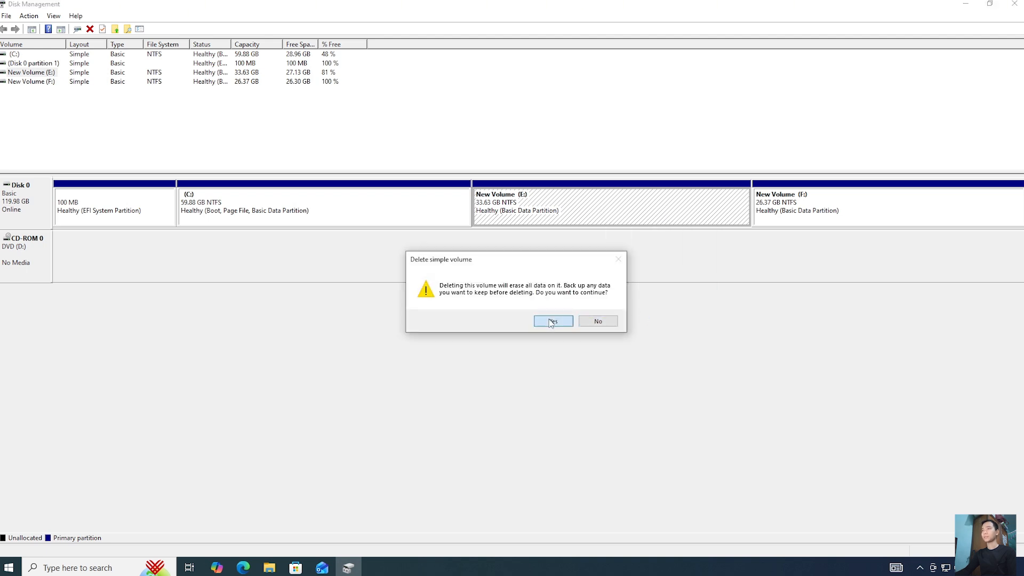
# - Extend the C: volume with the full 34440 MB available on Disk 0, using the Extend Volume Wizard
pyautogui.rightClick(313, 213)
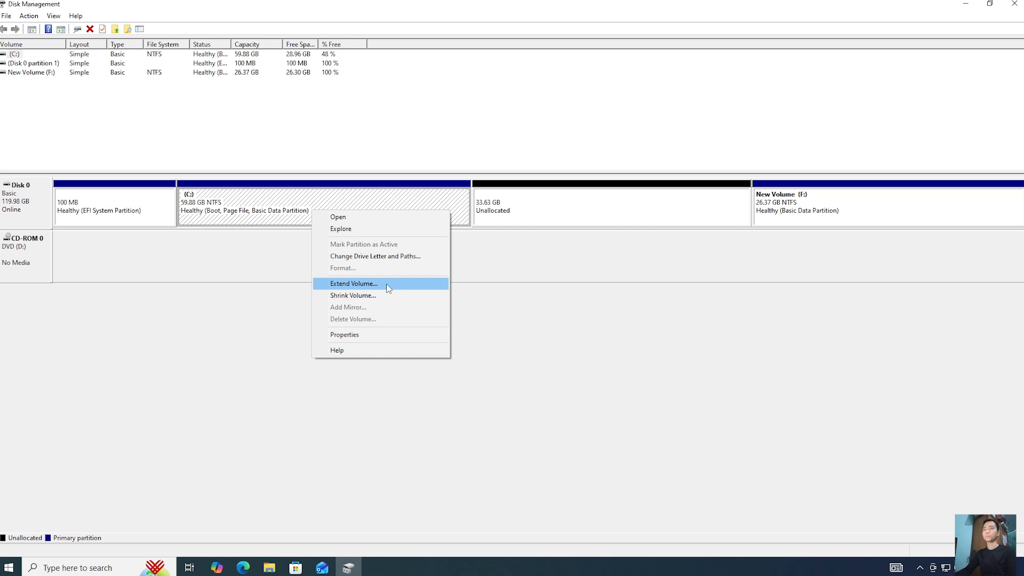
pyautogui.click(353, 283)
pyautogui.click(208, 257)
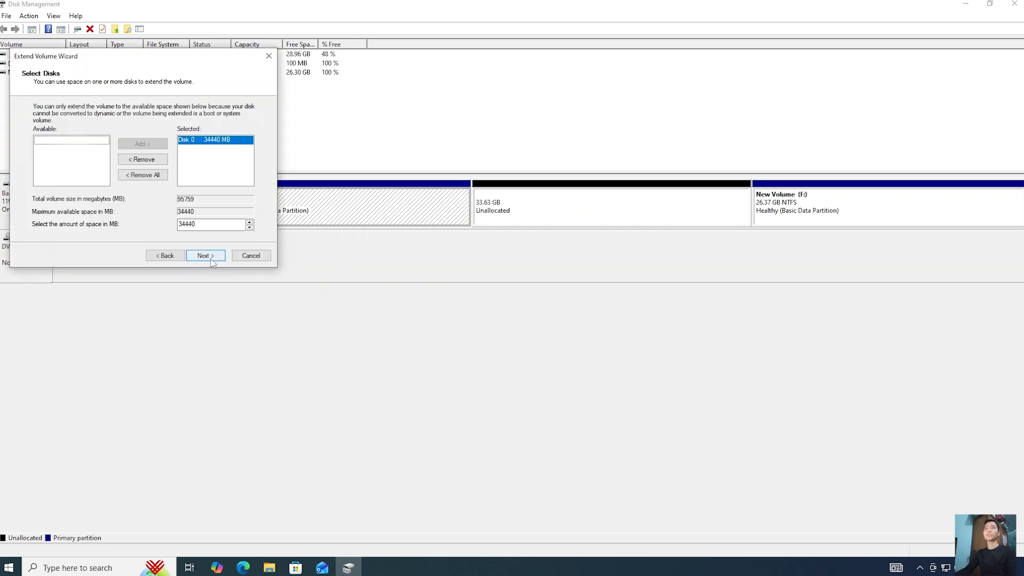
pyautogui.click(213, 258)
pyautogui.click(206, 256)
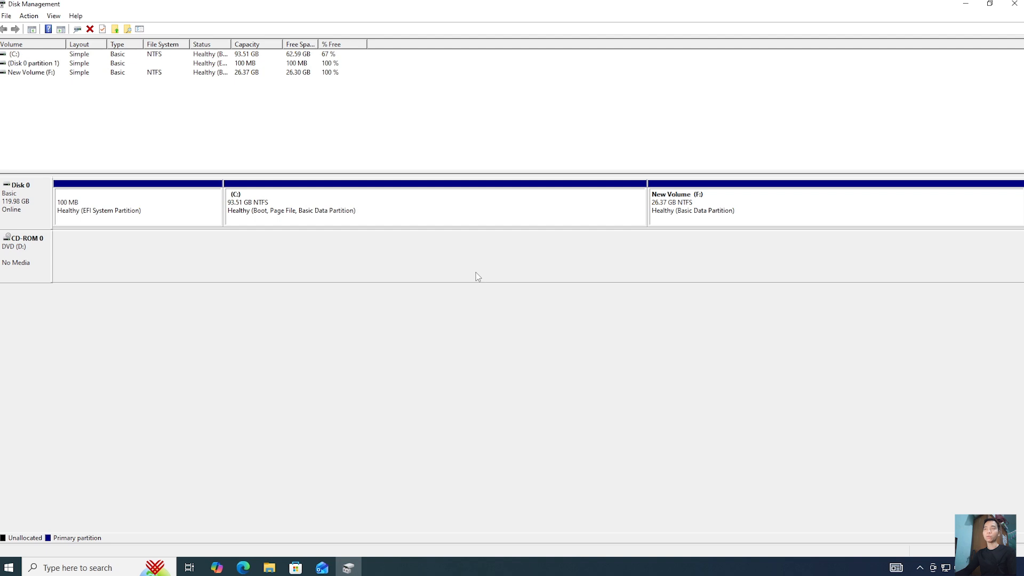
# - Switch to File Explorer and refresh This PC to check the capacity and free space of Local Disk (C:)
pyautogui.press('super+e')
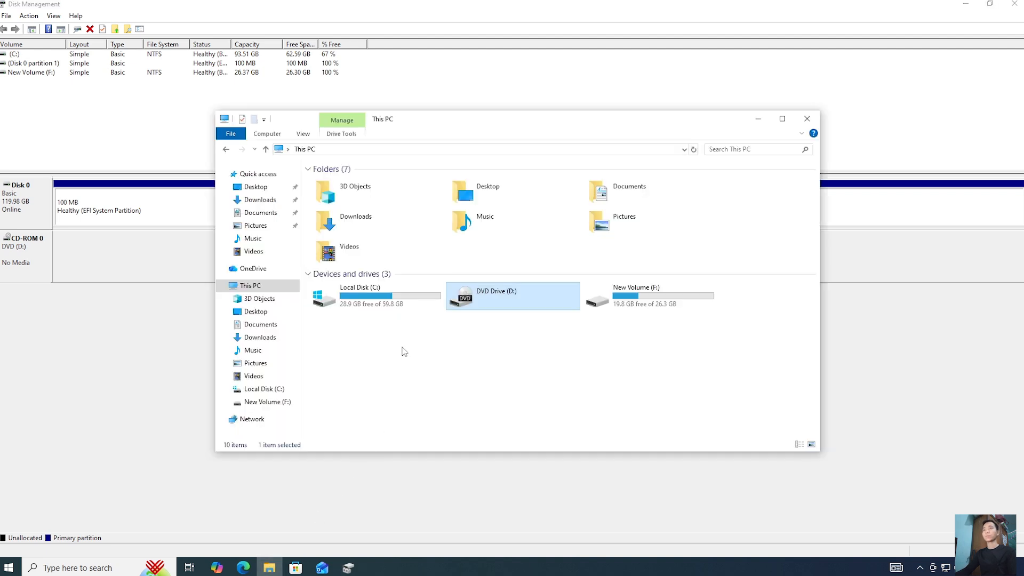
pyautogui.rightClick(403, 348)
pyautogui.click(436, 392)
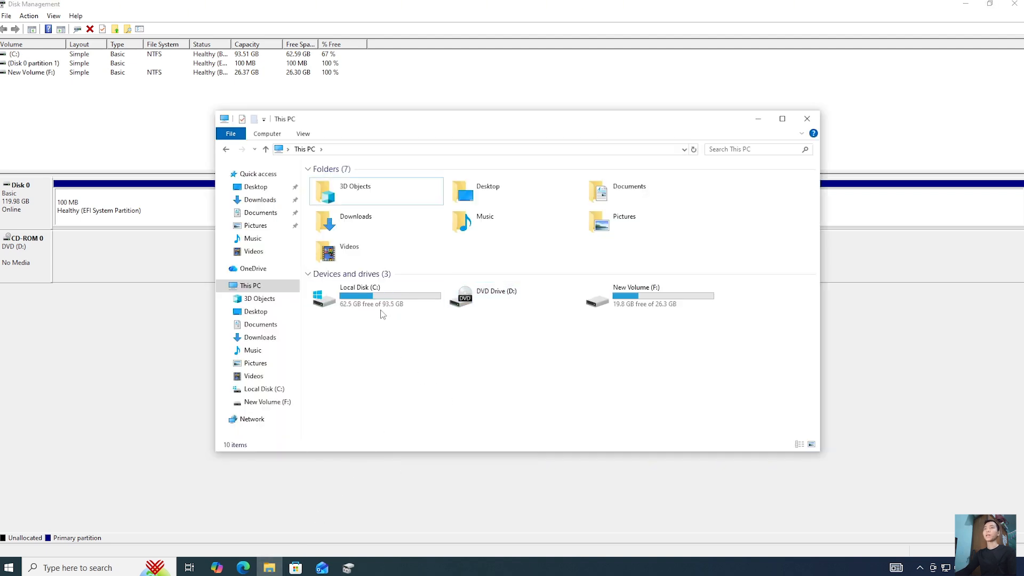